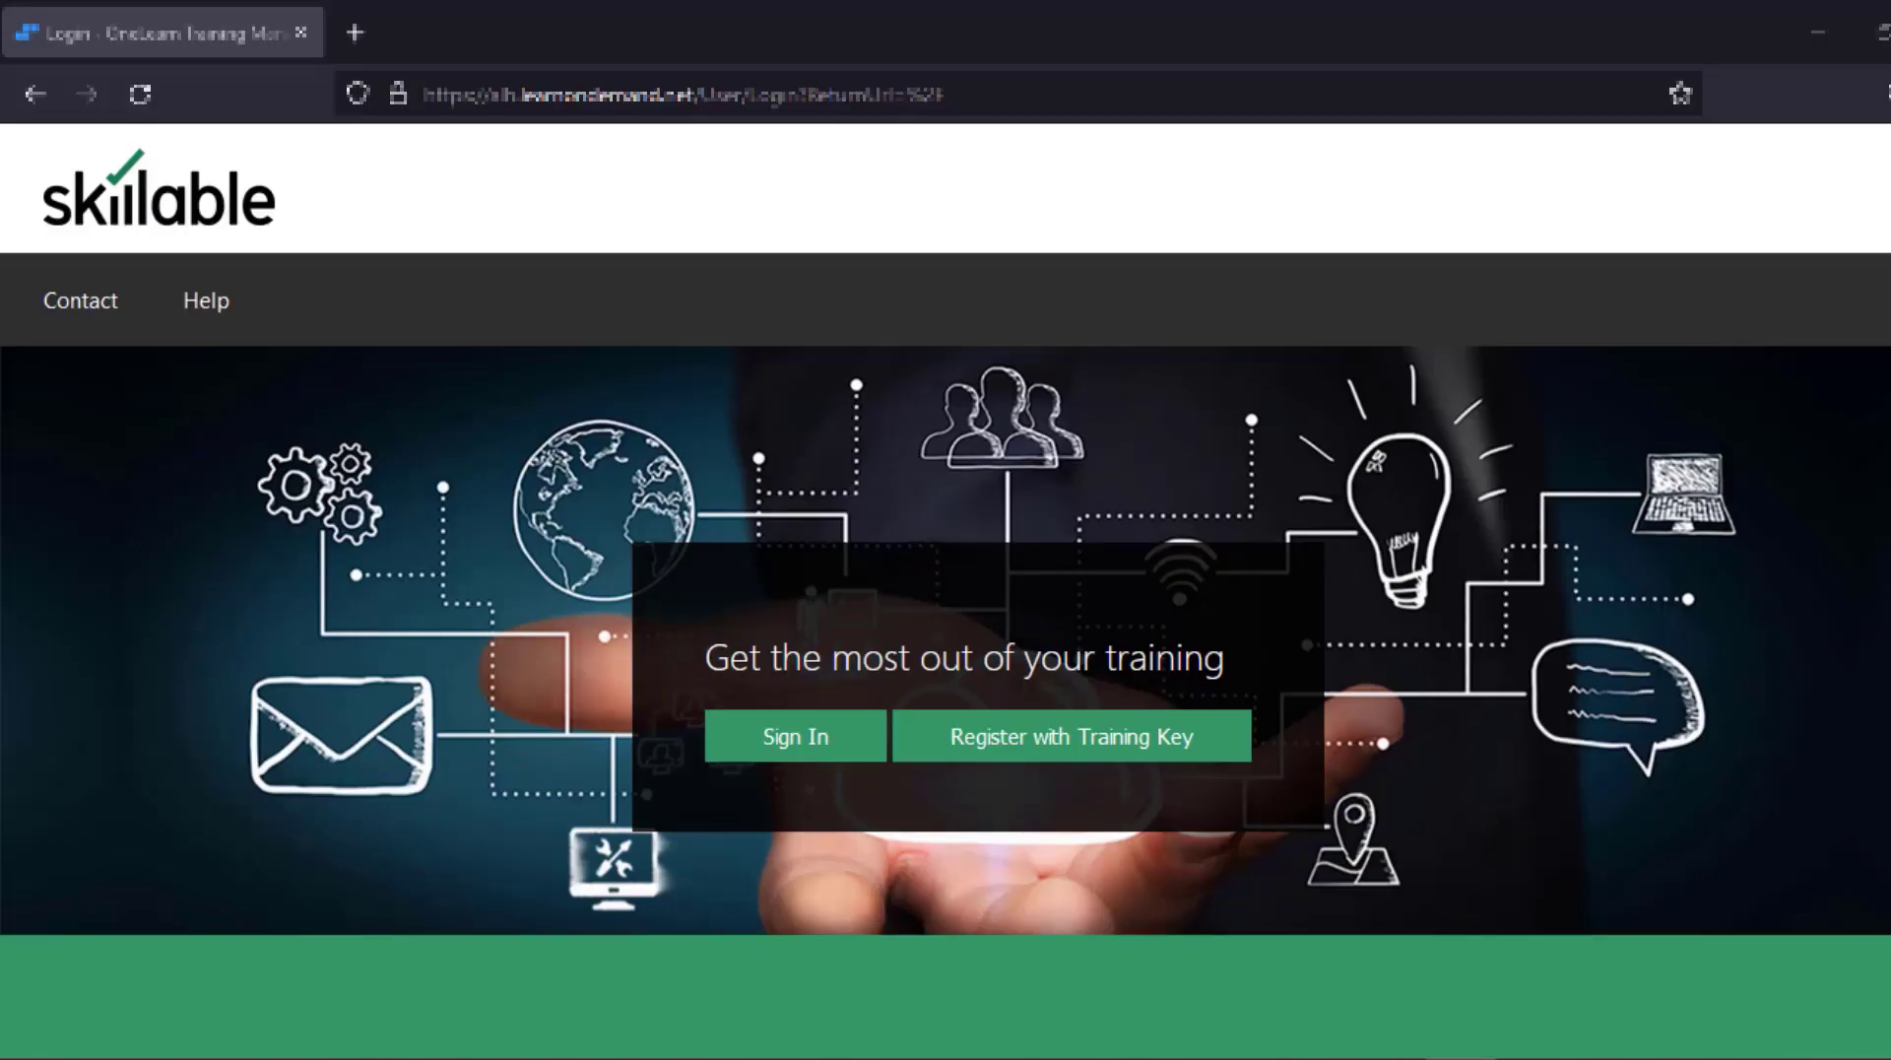
Step: Enter the account user name and paste the password into the Skillable sign-in form
click(836, 731)
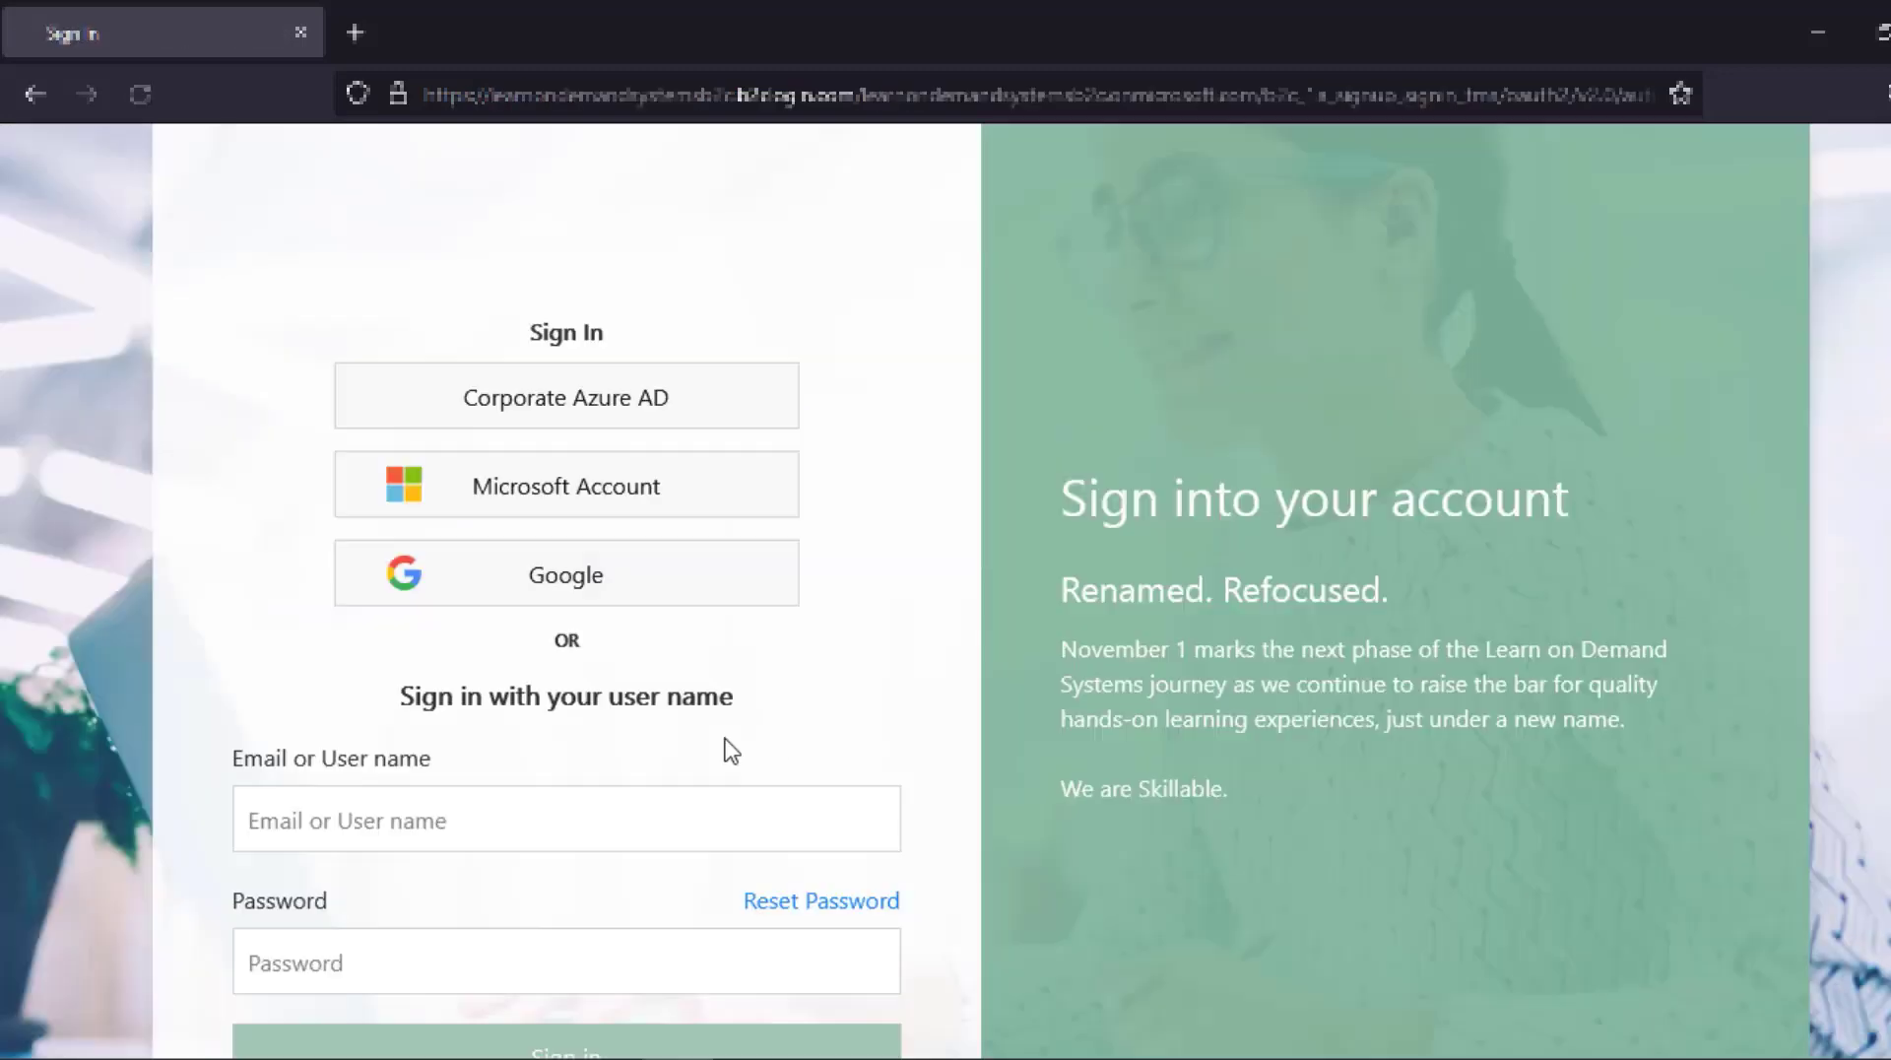
click(502, 819)
text(don.)
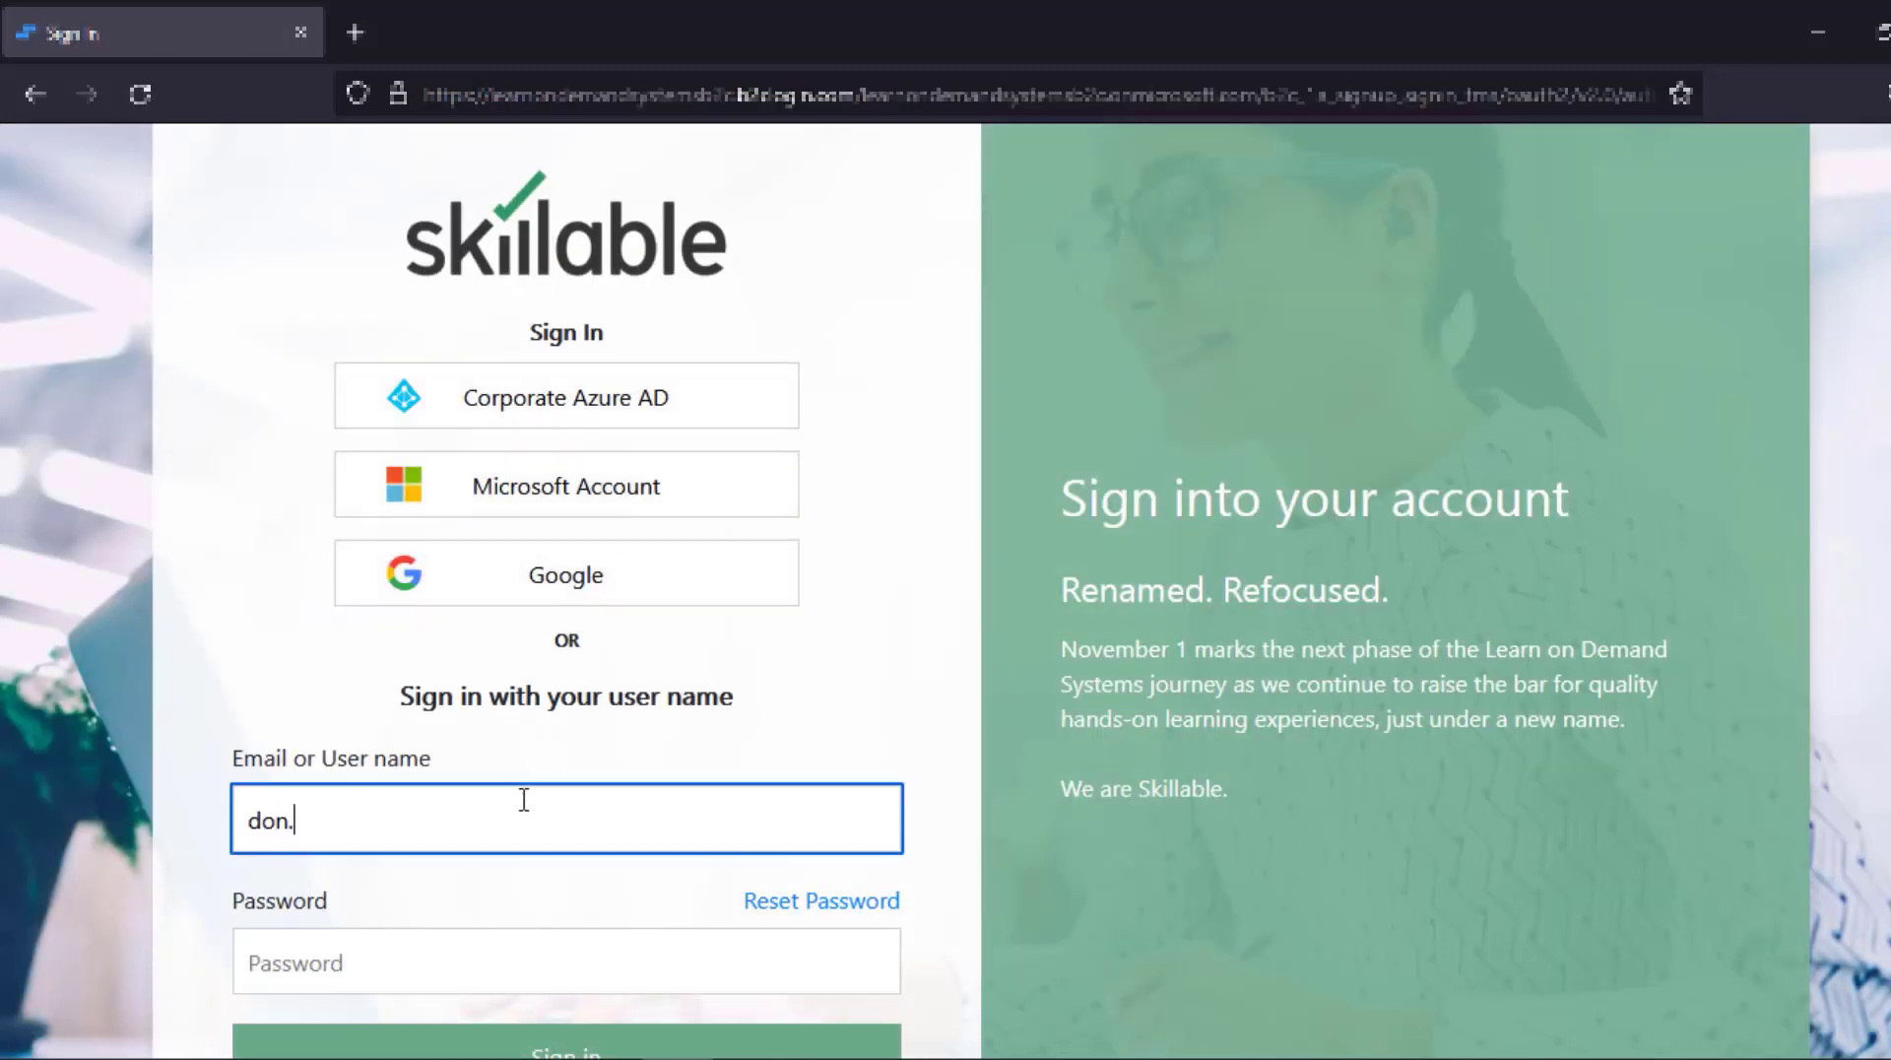
text(doe)
key(Tab)
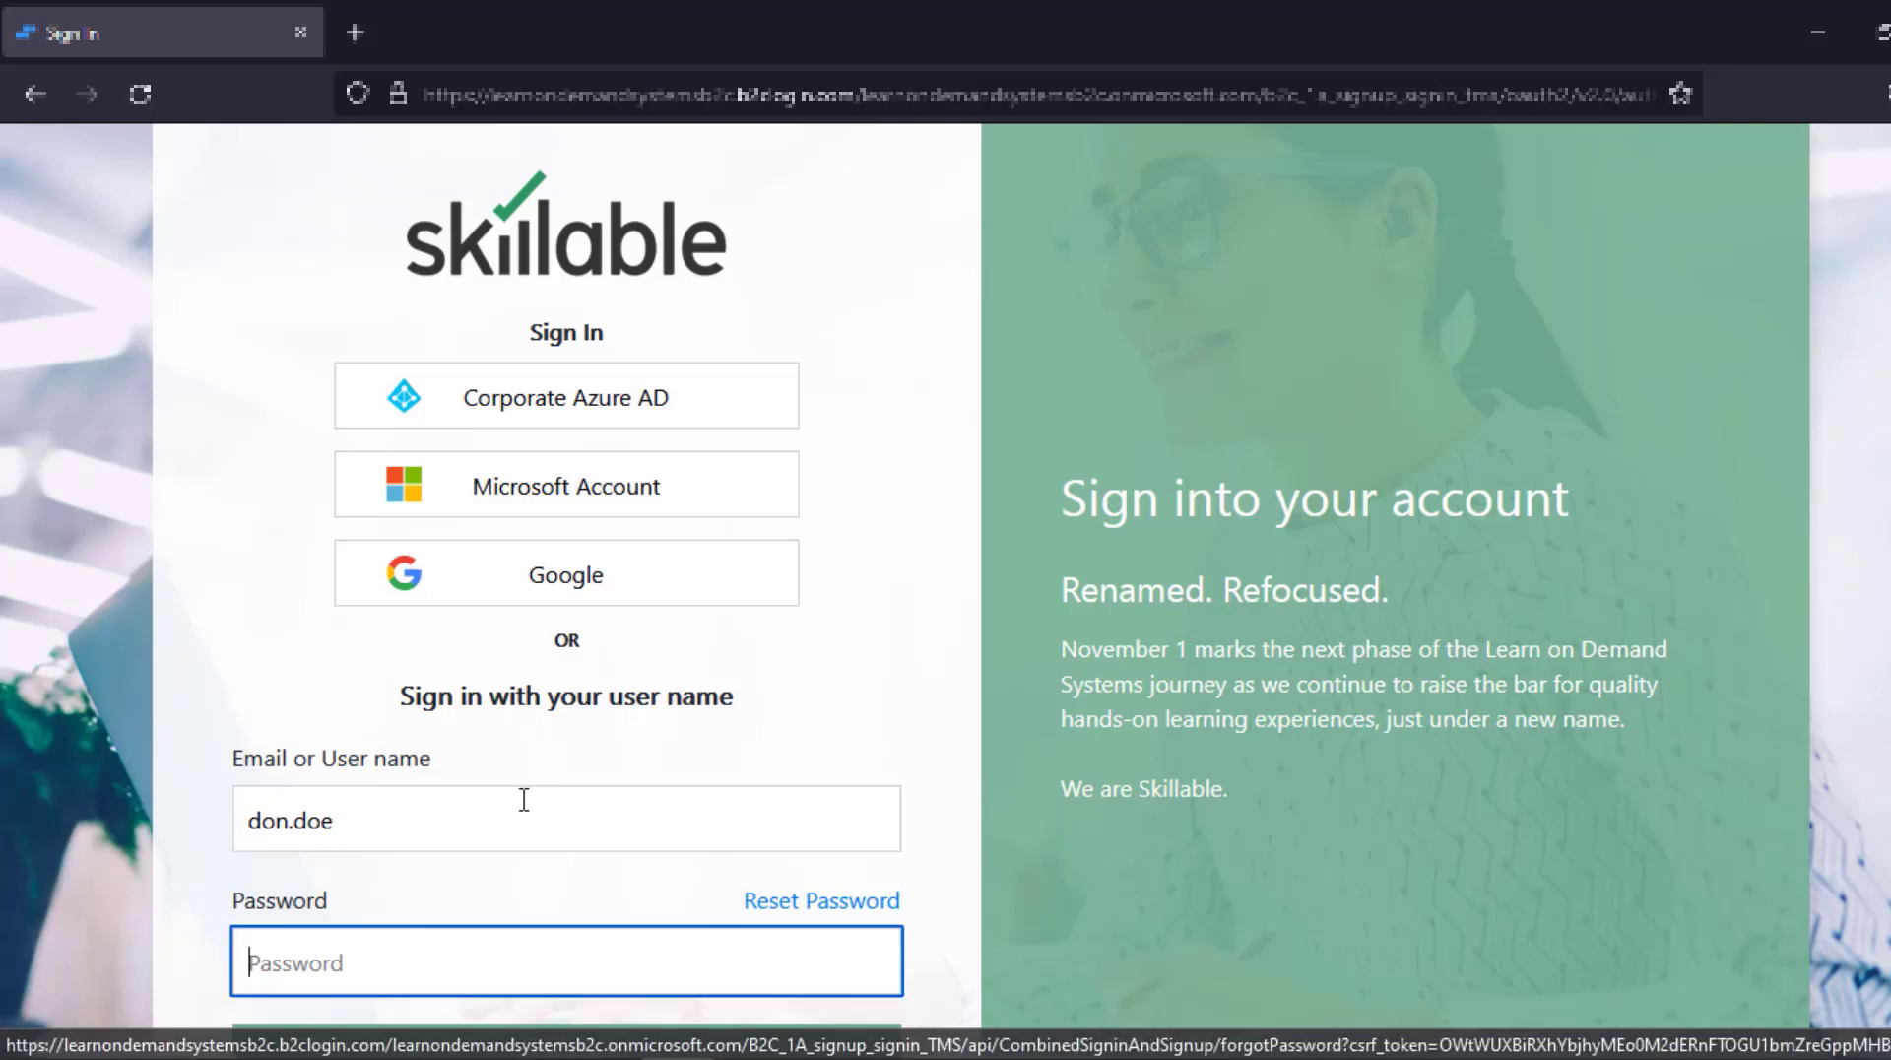
key(ctrl+v)
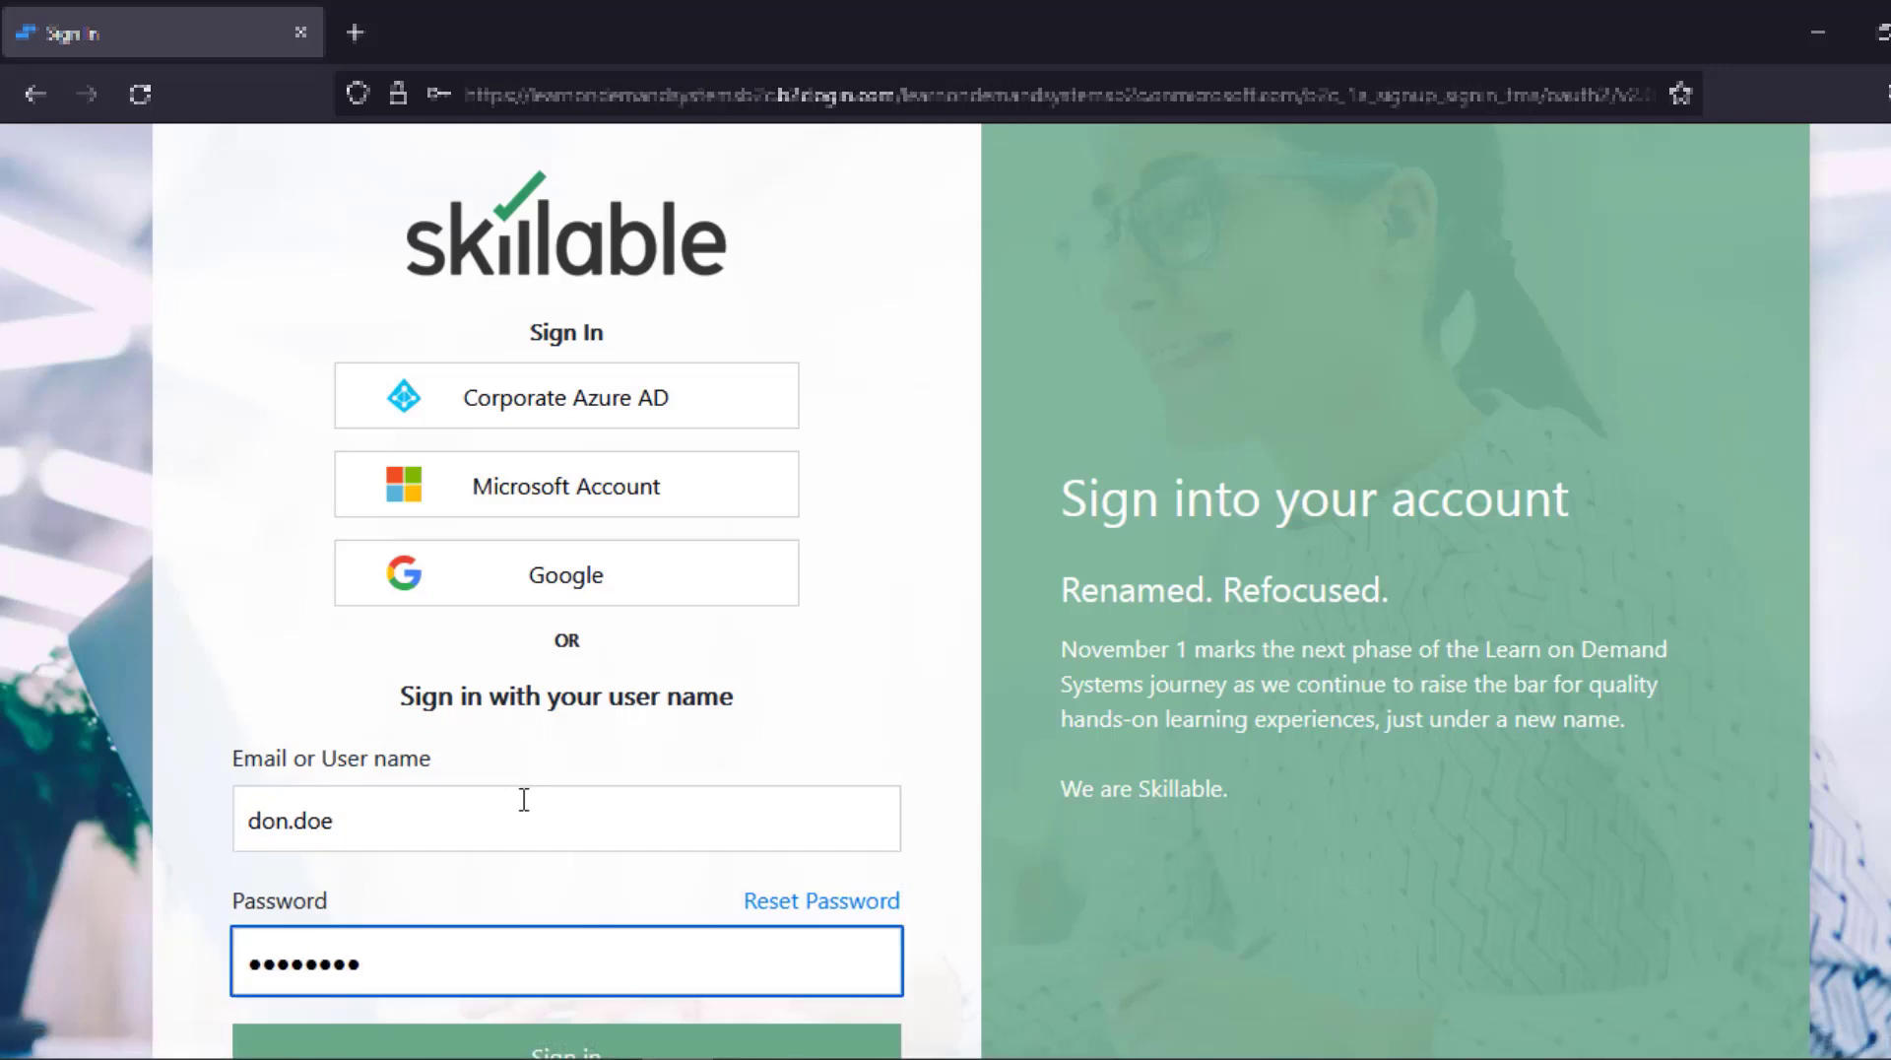
scroll(635, 808, down, 1)
Step: Submit the sign-in and start redeeming a training key from the Current Training page
click(565, 942)
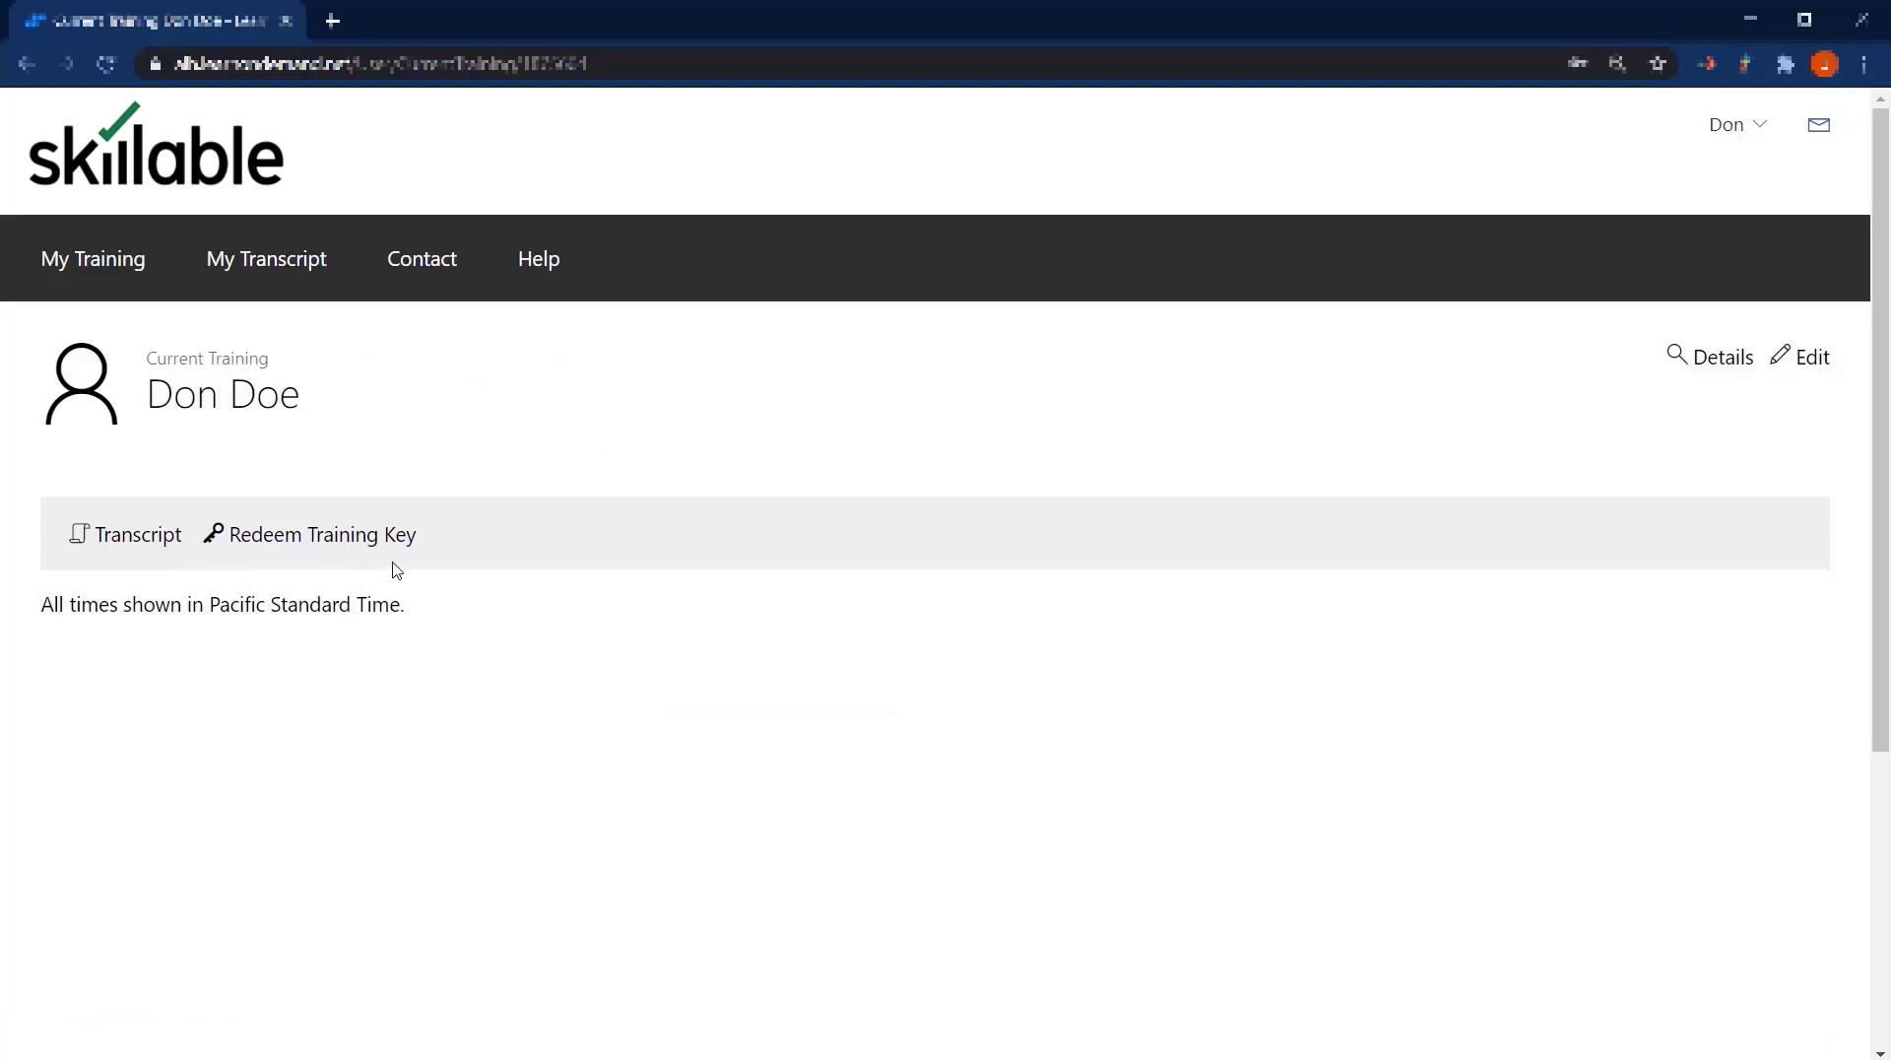
click(288, 543)
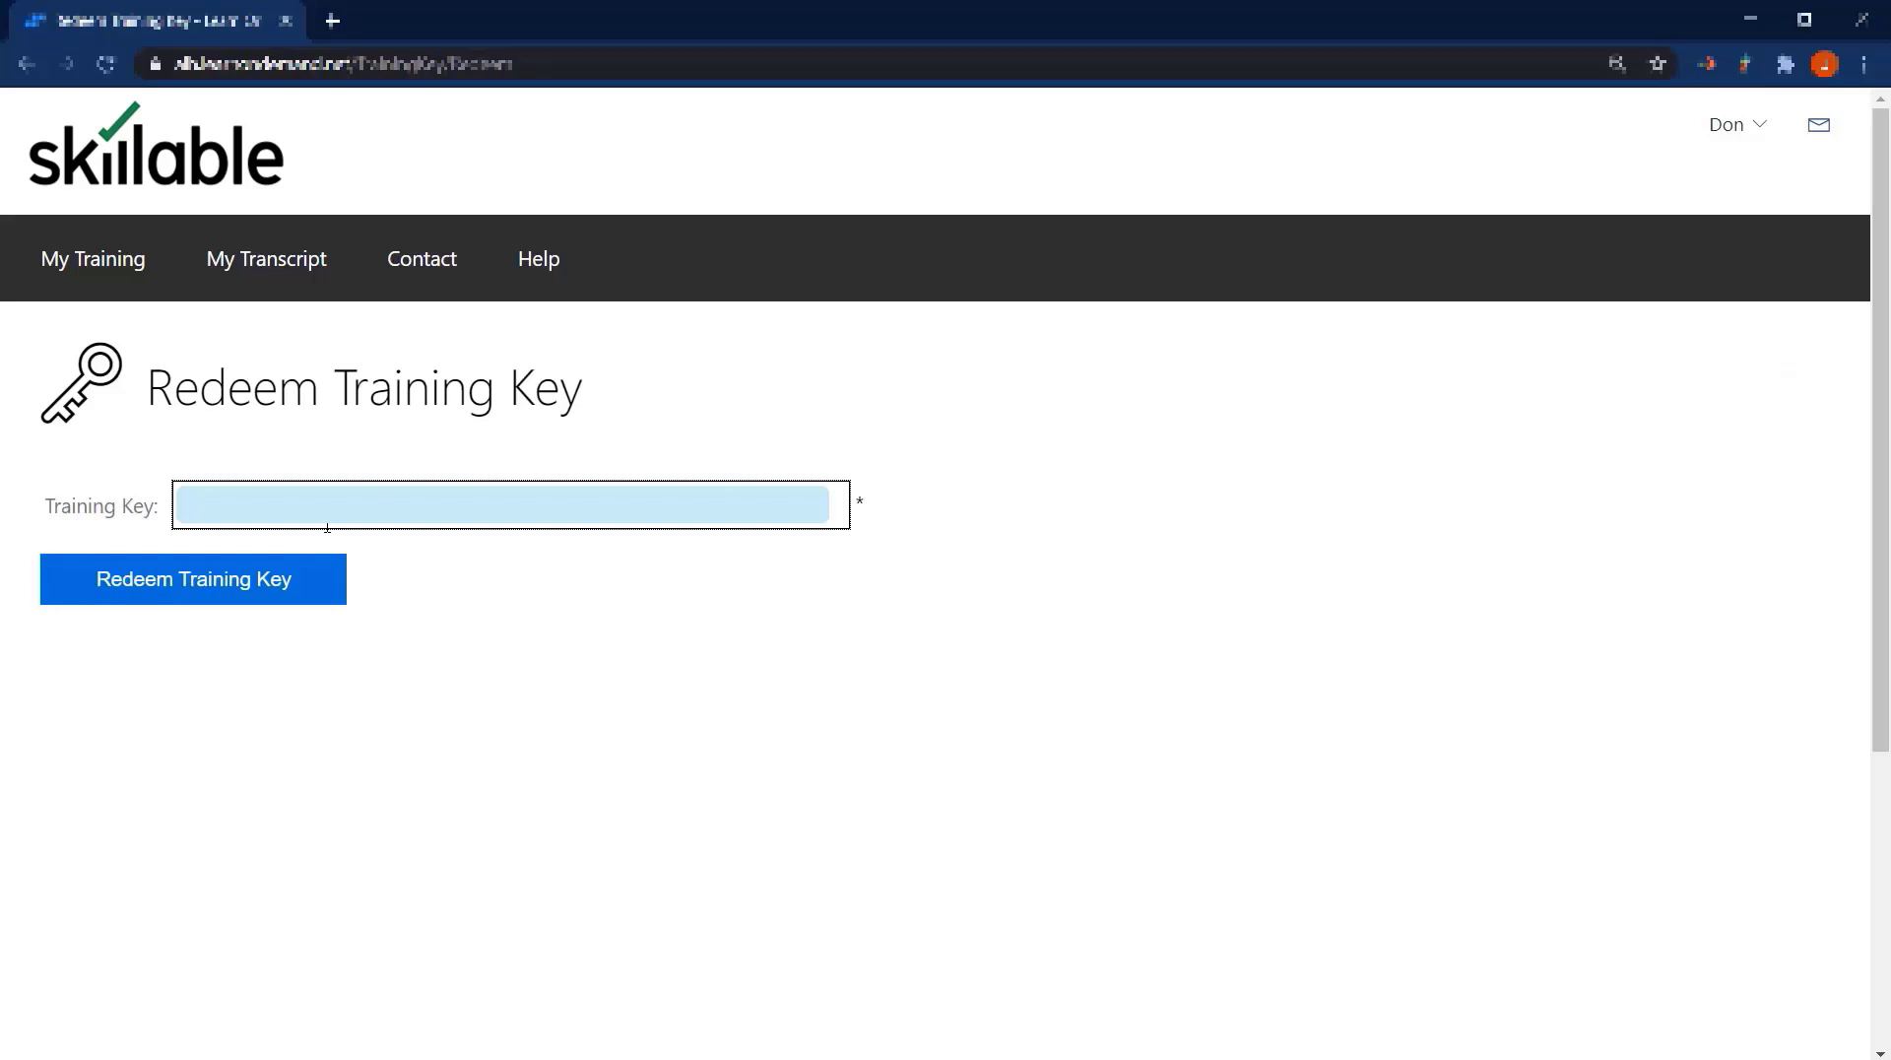
Step: Redeem the key, enrolling in Sample Class with the SharePoint 2010 End User activity
click(236, 593)
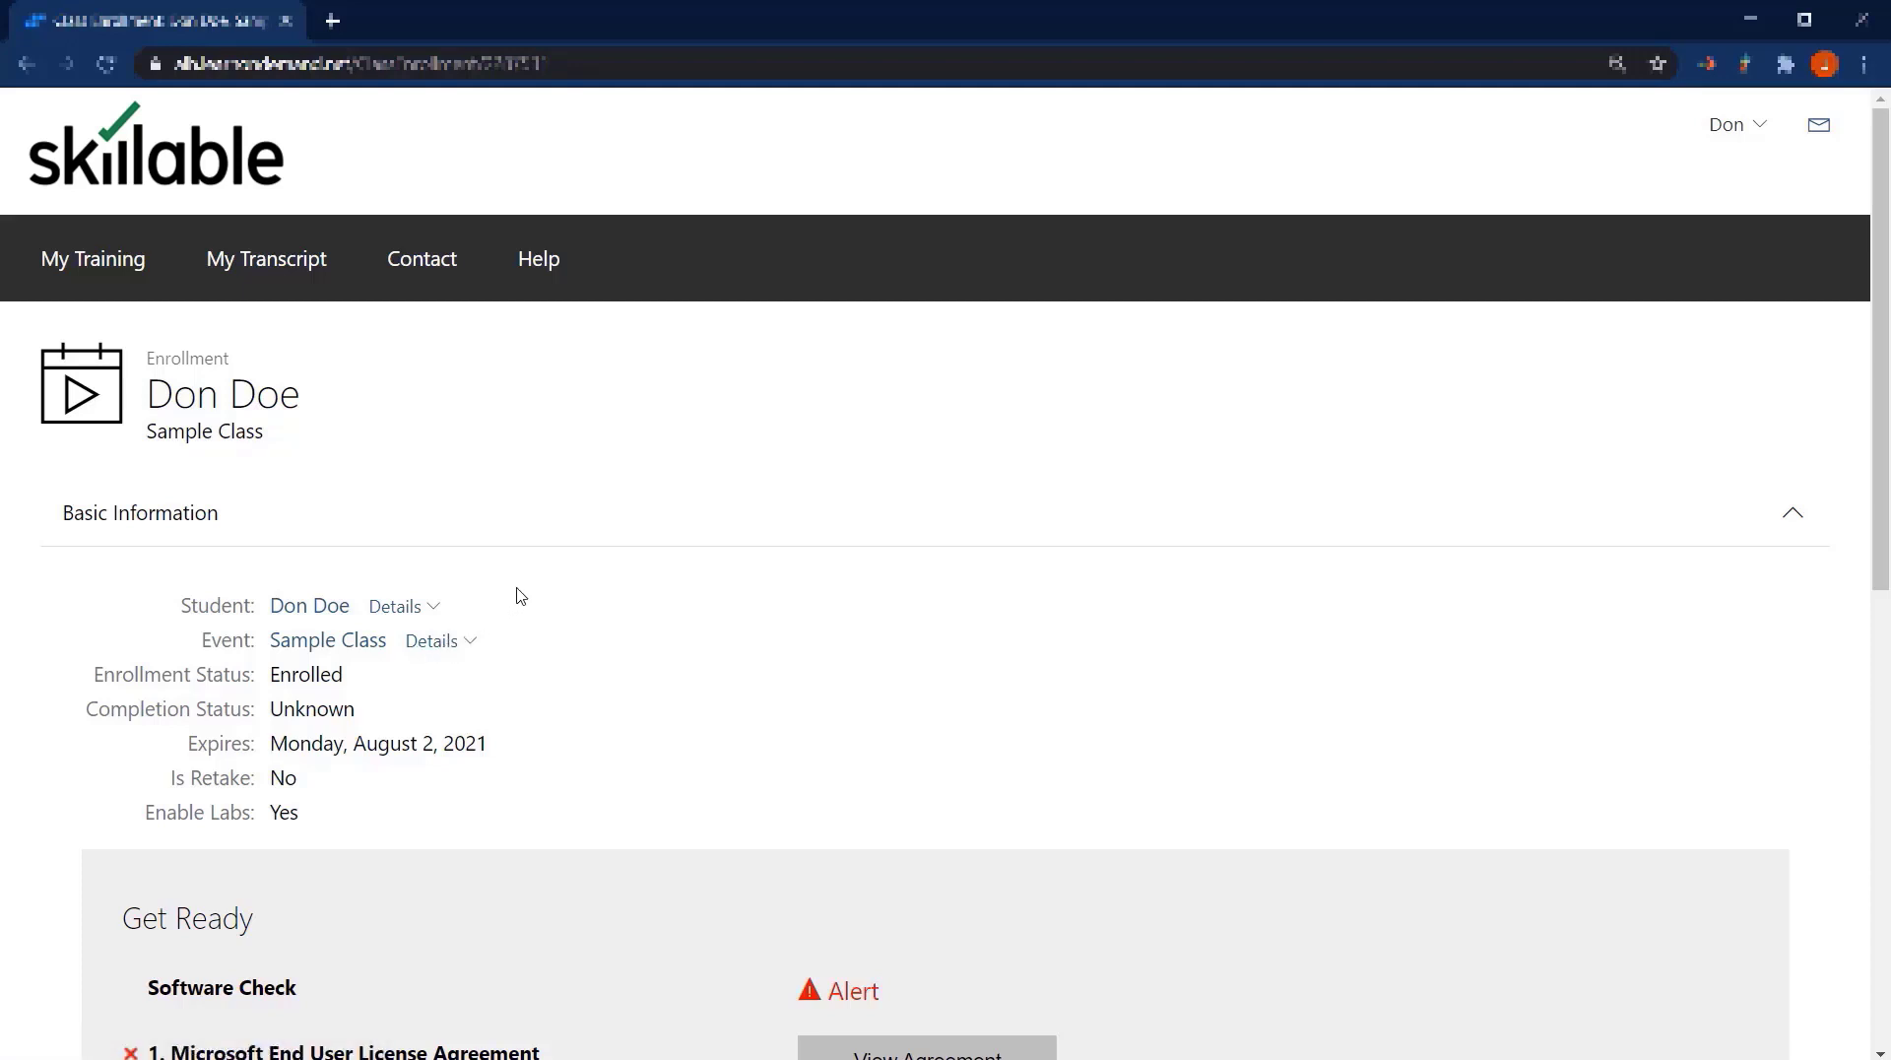
scroll(519, 595, down, 5)
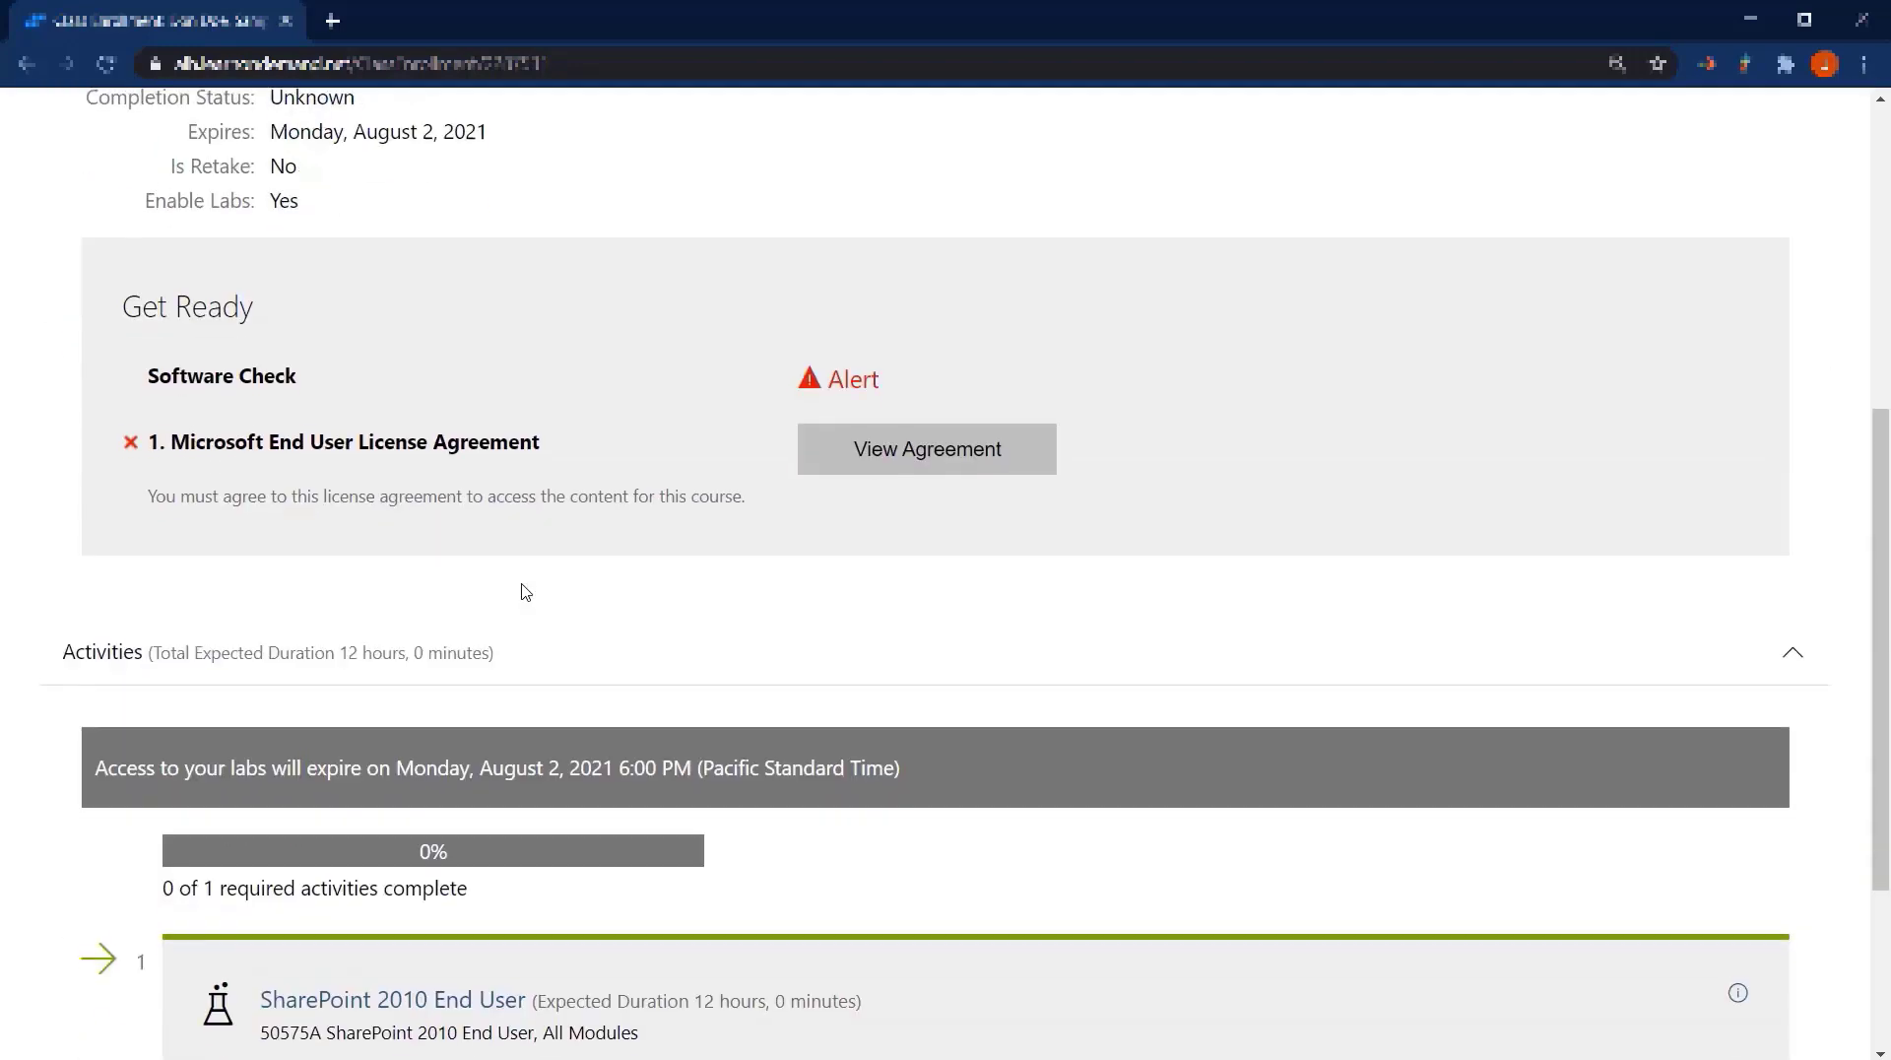
scroll(519, 595, down, 3)
scroll(523, 592, down, 1)
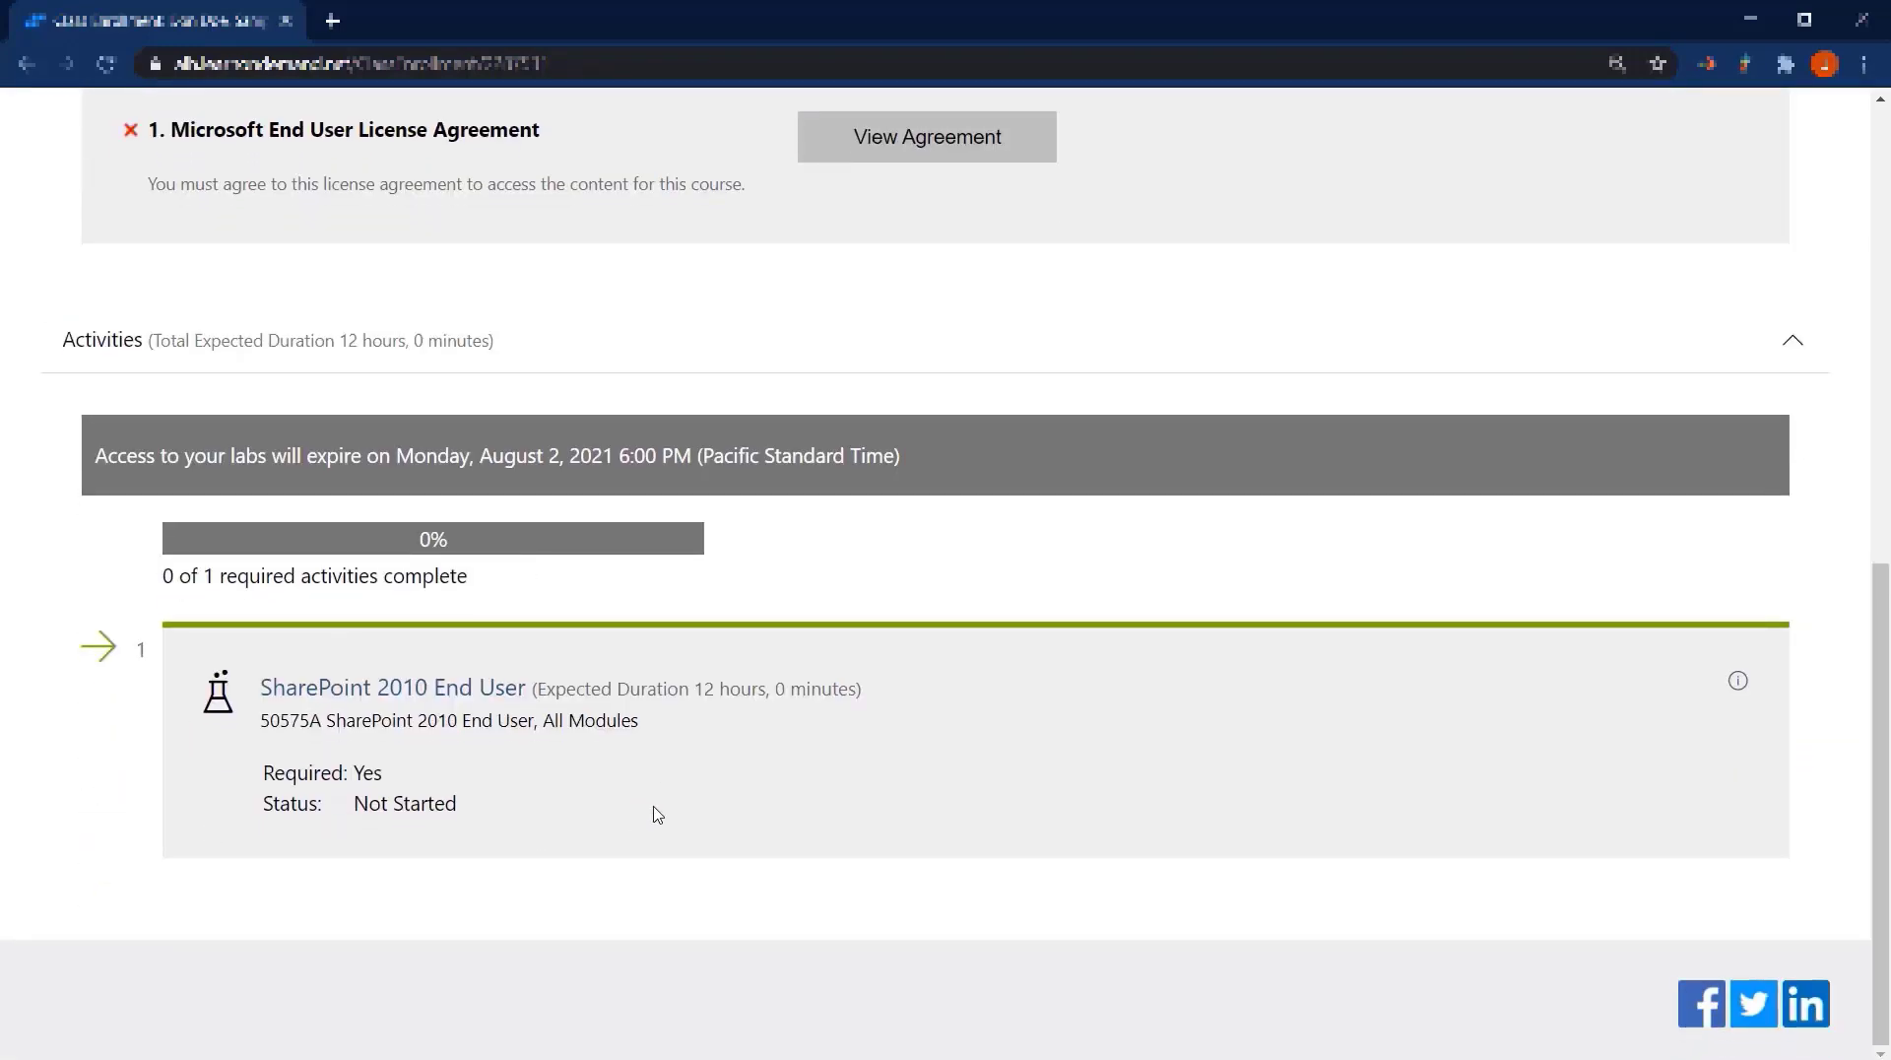